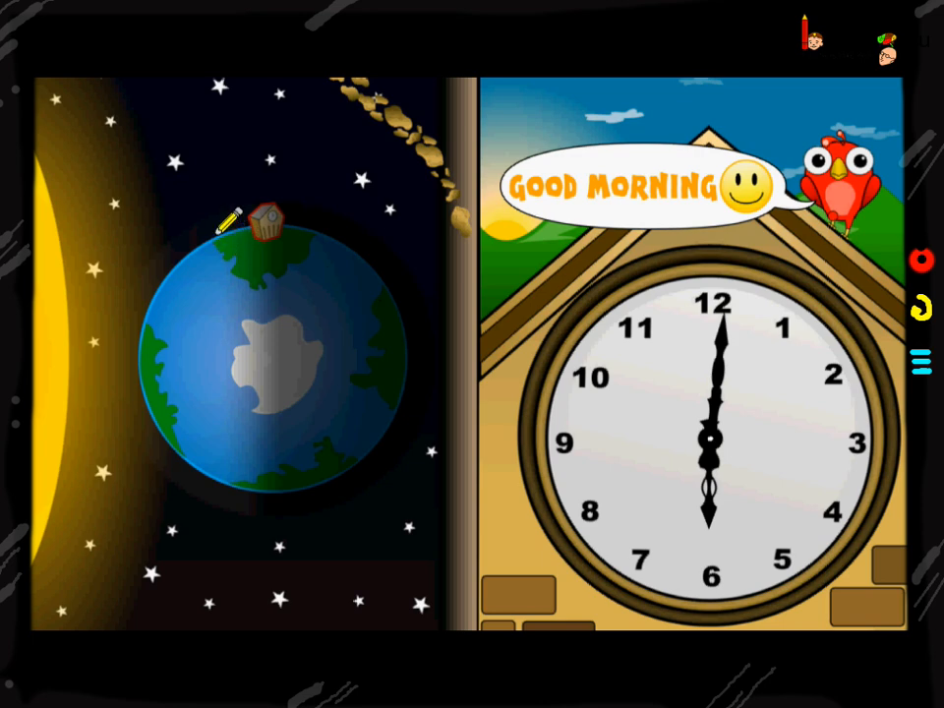
Rotate the Earth so the house moves through the morning toward the Sun and noon
mouse_move(218, 222)
left_mouse_down()
mouse_move(194, 263)
mouse_move(218, 285)
left_mouse_up()
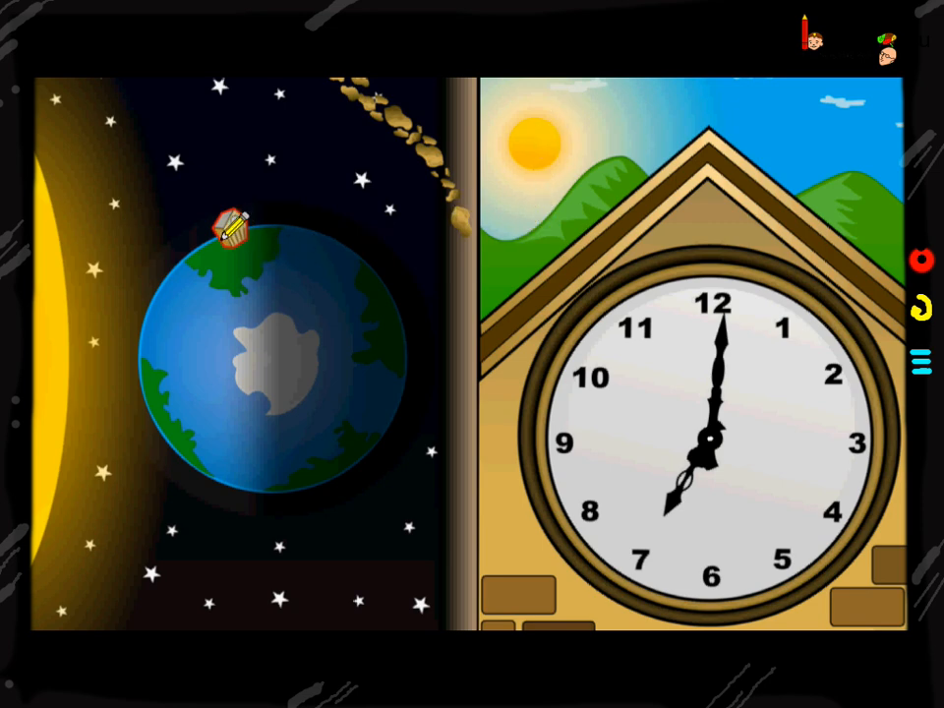
mouse_move(231, 228)
left_mouse_down()
mouse_move(212, 248)
mouse_move(218, 280)
mouse_move(211, 266)
left_mouse_up()
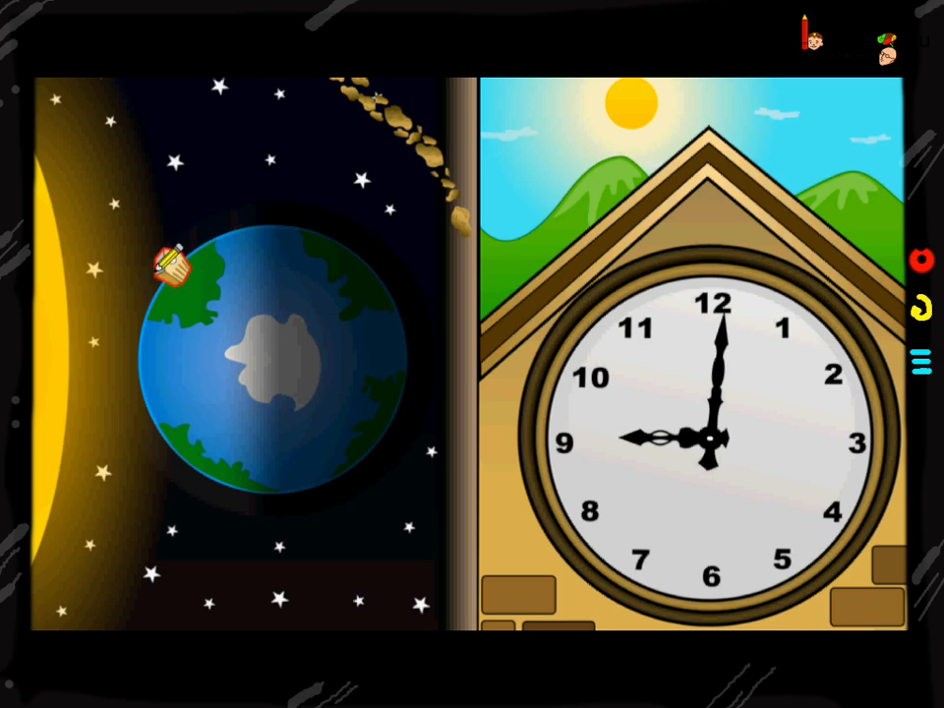
left_click(172, 263)
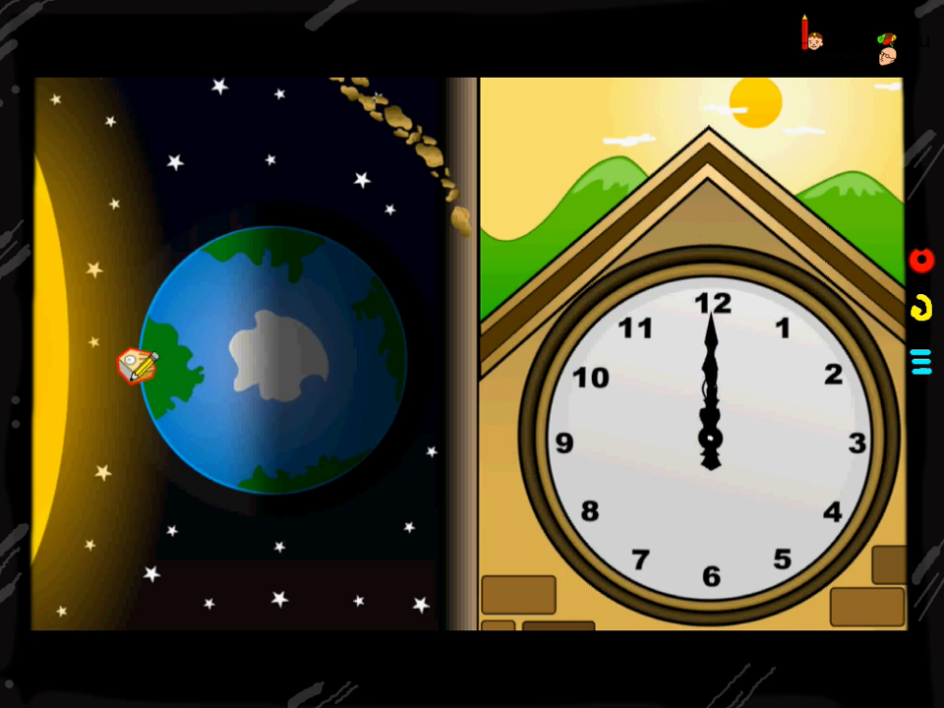
Turn the Earth onward so the house passes directly facing the Sun at noon
mouse_move(137, 366)
left_mouse_down()
mouse_move(189, 393)
mouse_move(209, 392)
left_mouse_up()
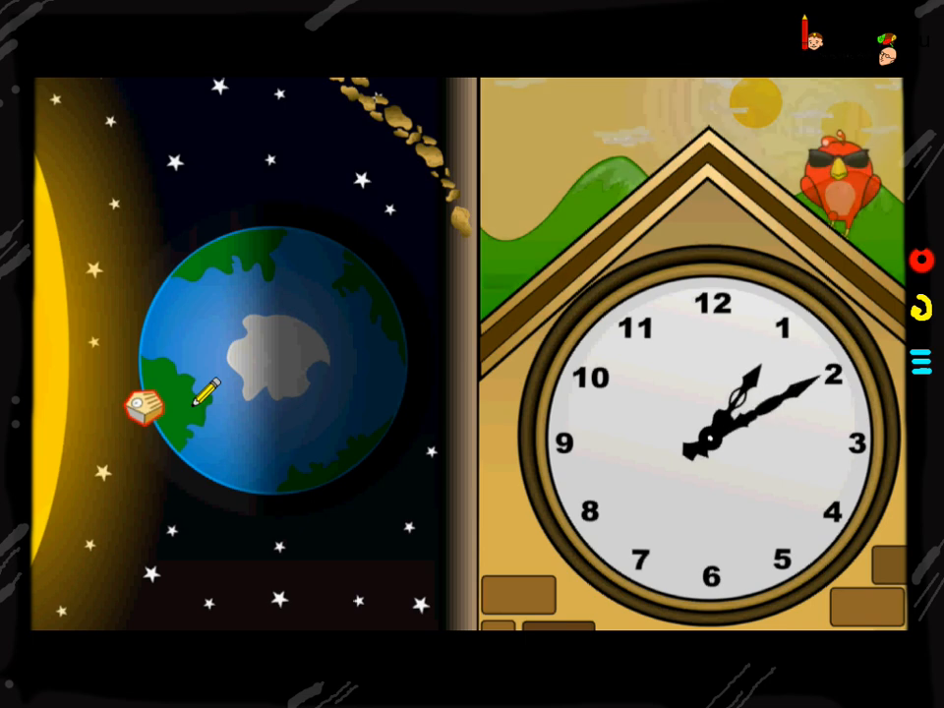
Rotate the house down through the afternoon toward 6 in the evening at sunset
left_click_drag(210, 392, 251, 364)
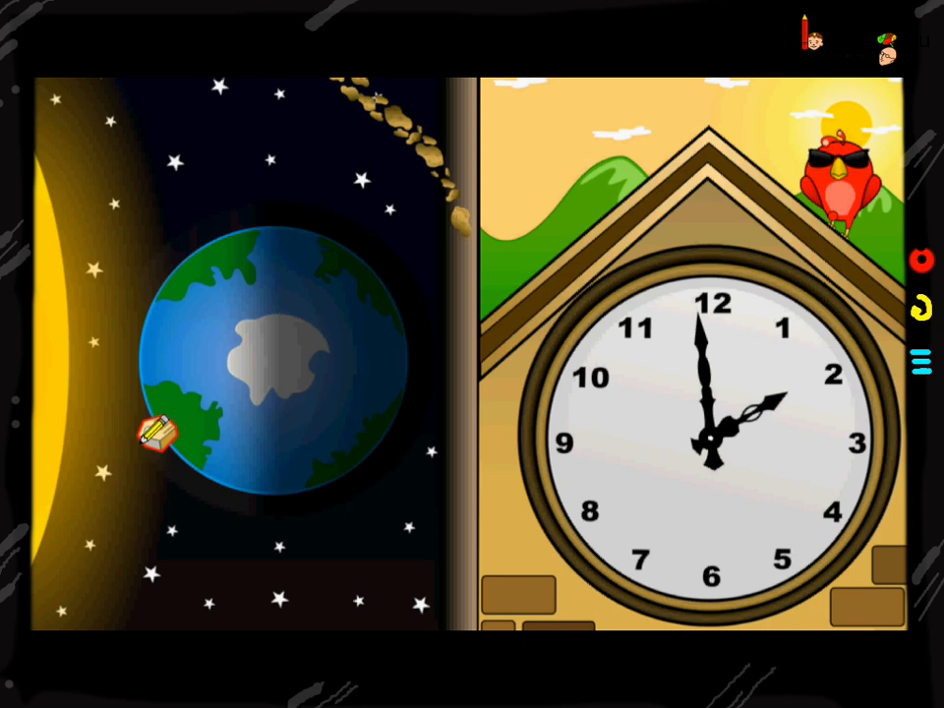
mouse_move(158, 431)
left_mouse_down()
mouse_move(224, 434)
mouse_move(192, 462)
left_mouse_up()
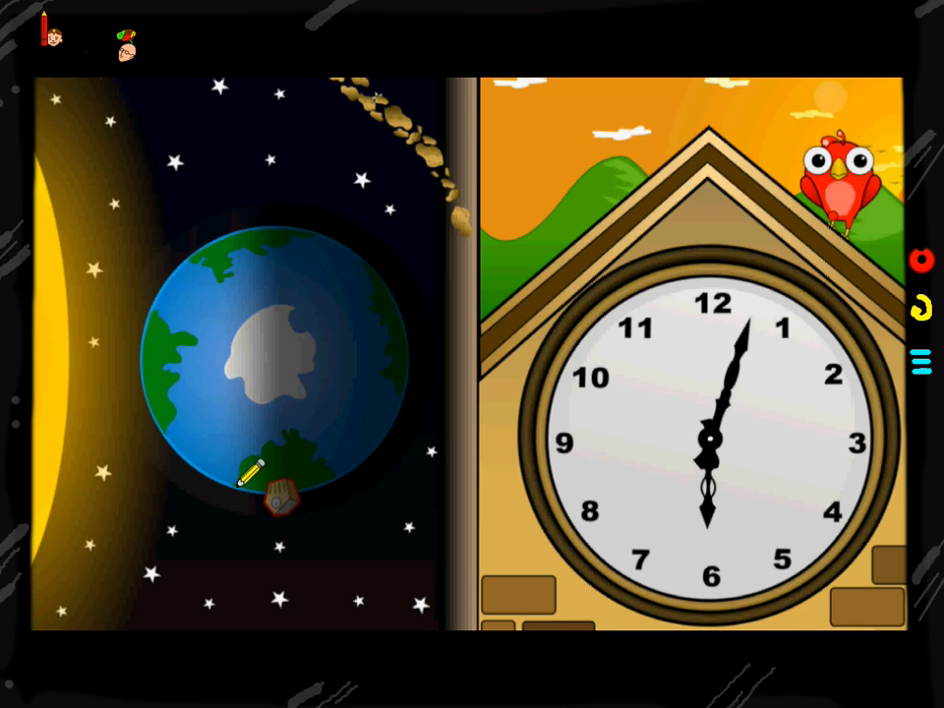
Turn the house into the Earth's shadow so the clock moves from 9 toward 11 at night
mouse_move(283, 497)
left_mouse_down()
mouse_move(329, 438)
mouse_move(303, 364)
left_mouse_up()
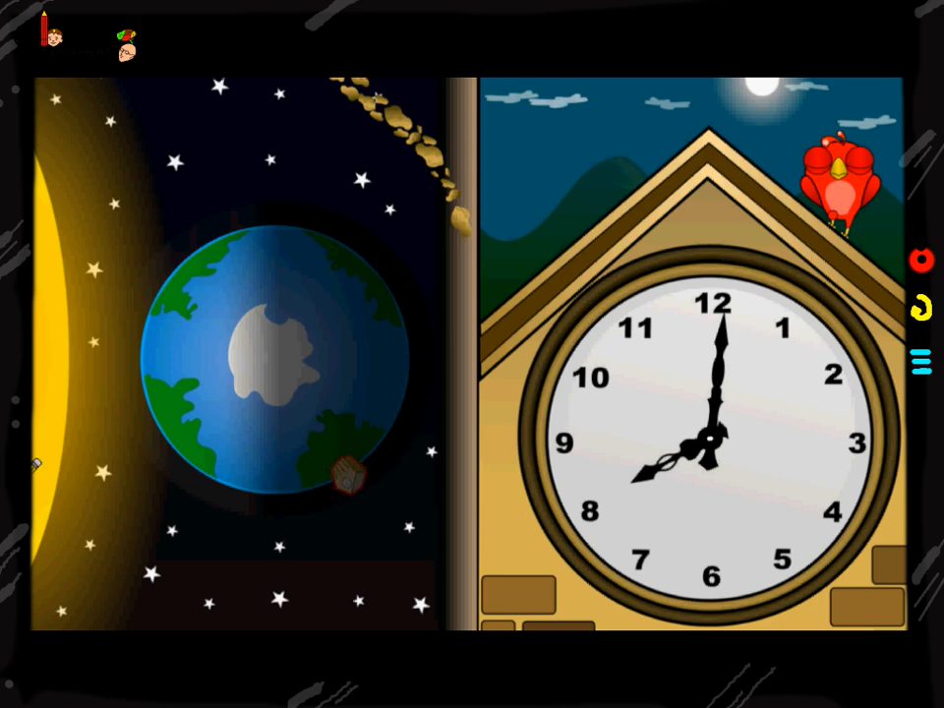
left_click_drag(349, 479, 398, 418)
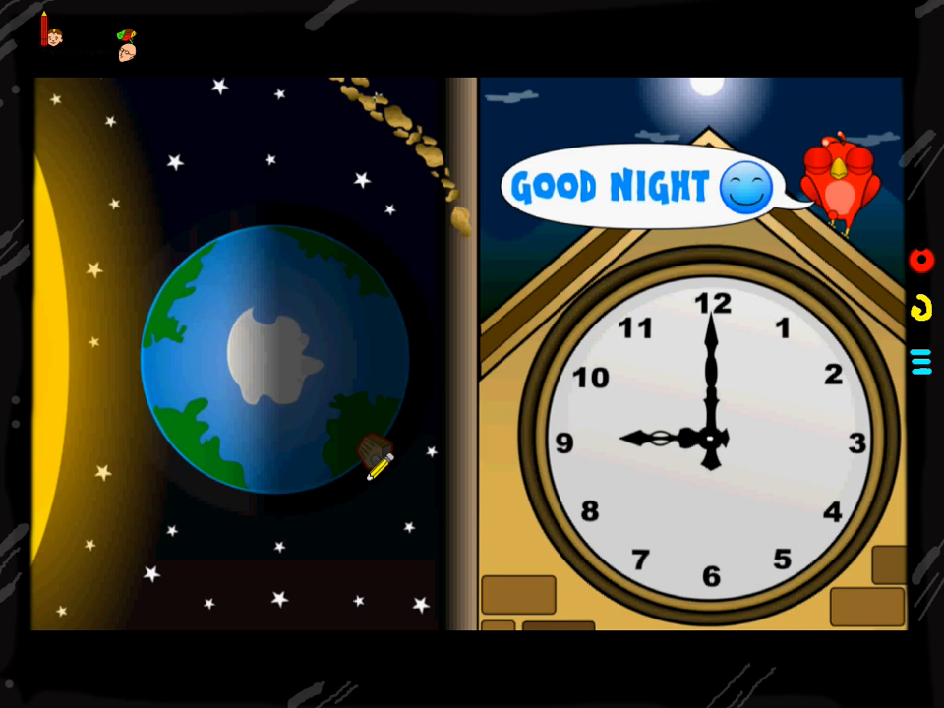
mouse_move(379, 470)
left_mouse_down()
mouse_move(401, 418)
mouse_move(407, 352)
left_mouse_up()
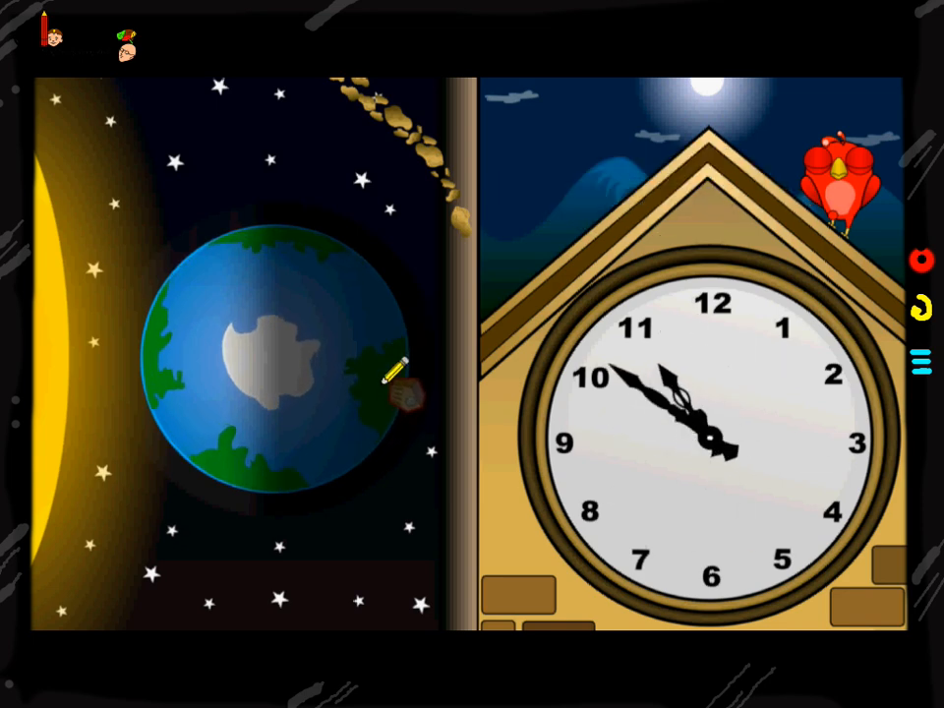
Bring the house to the side facing away from the Sun and set the clock to about 12:05
mouse_move(413, 386)
left_mouse_down()
mouse_move(411, 321)
mouse_move(413, 364)
left_mouse_up()
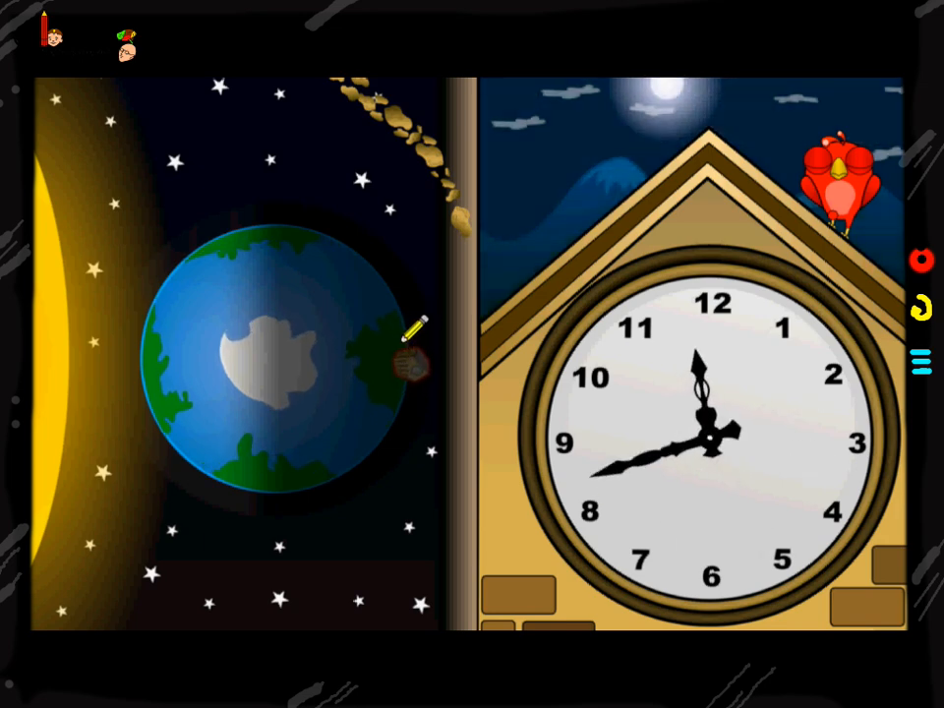
left_click_drag(731, 447, 564, 437)
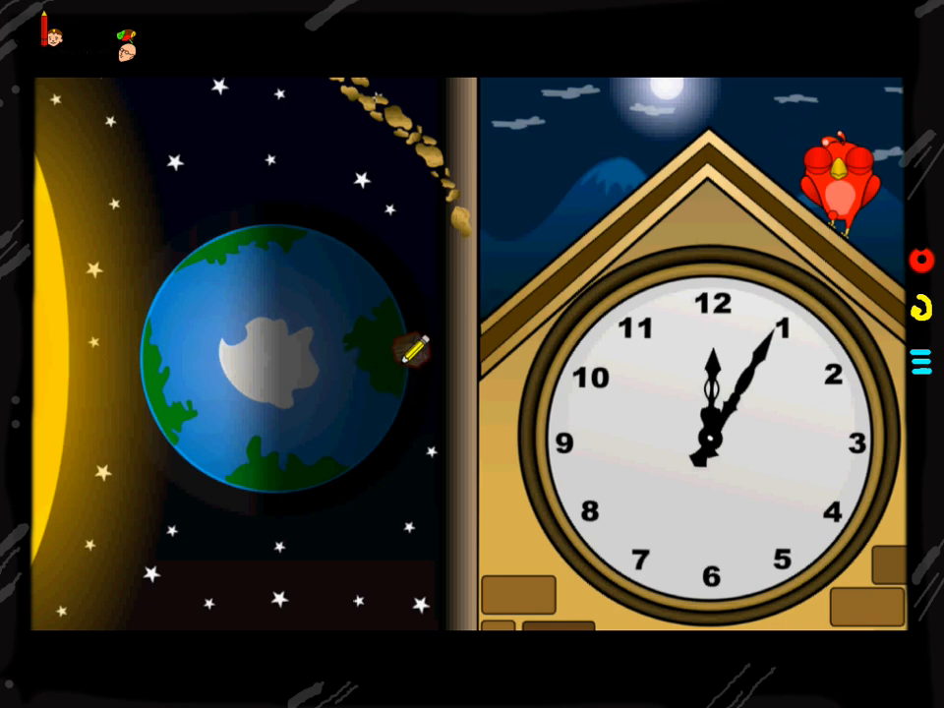
Rotate the house up through the early hours back to the top for dawn near 5:55
mouse_move(415, 339)
left_mouse_down()
mouse_move(323, 293)
mouse_move(307, 336)
left_mouse_up()
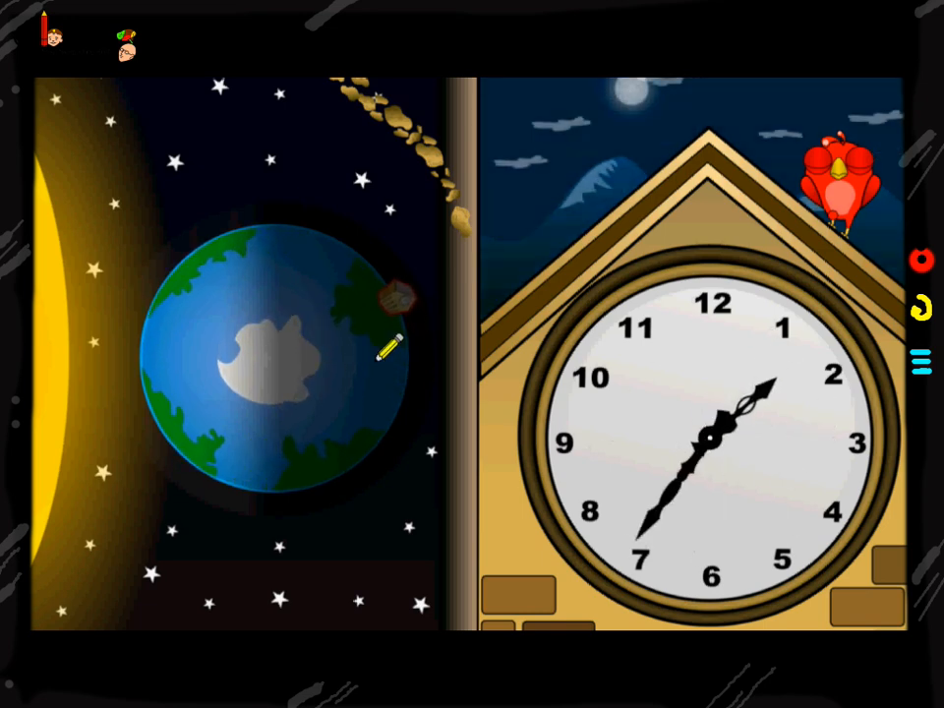
left_click_drag(388, 346, 316, 291)
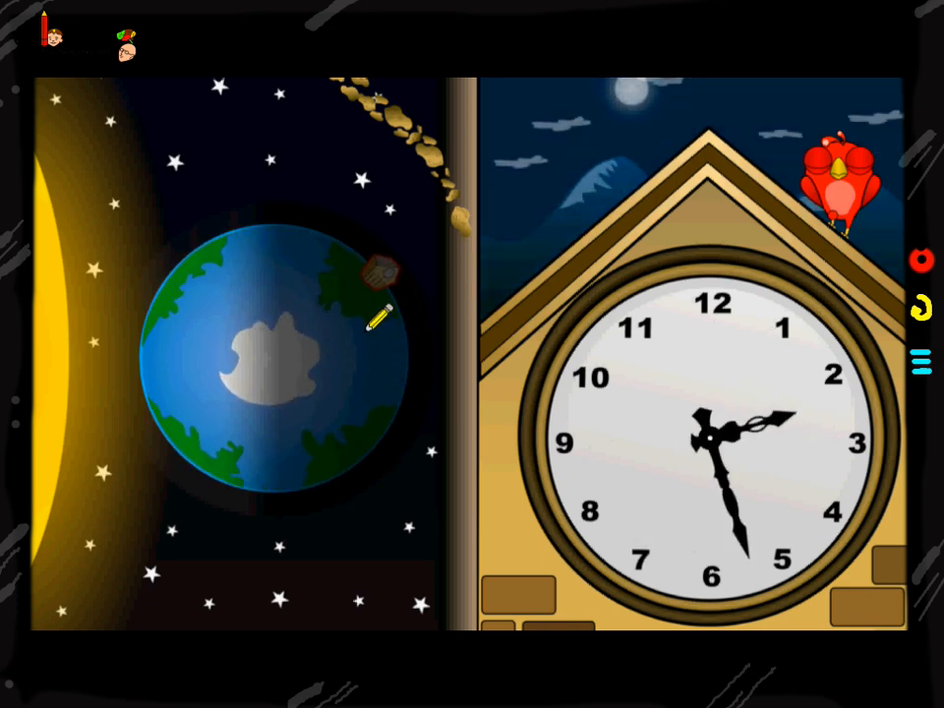
mouse_move(378, 319)
left_mouse_down()
mouse_move(307, 239)
mouse_move(369, 254)
mouse_move(295, 236)
mouse_move(226, 246)
mouse_move(221, 325)
left_mouse_up()
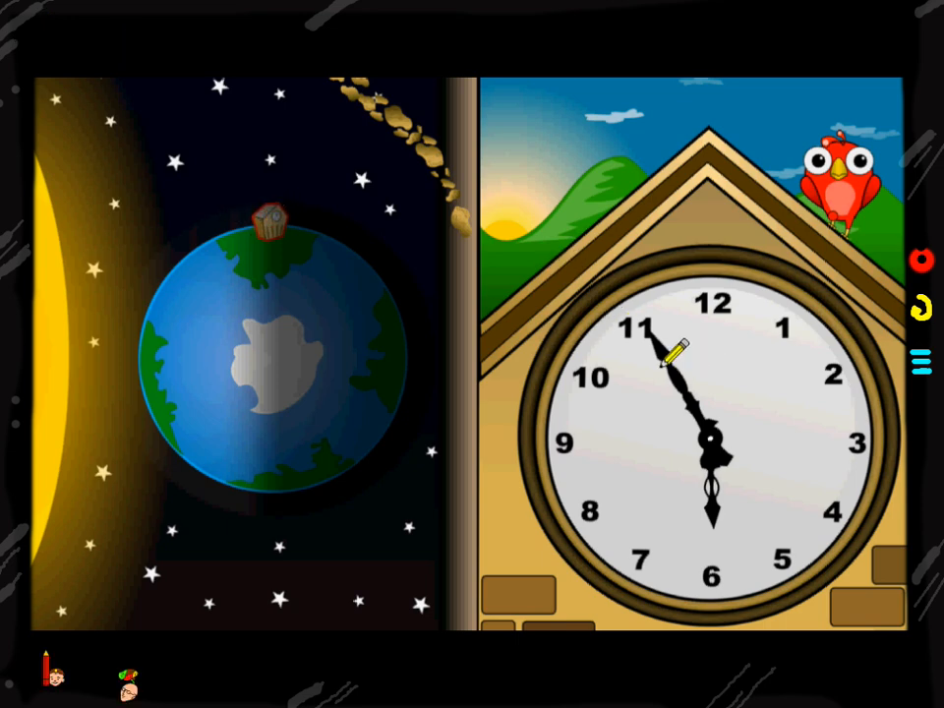
Set the clock to exactly 6:00 and spin the Earth through the day past midnight
left_click_drag(661, 346, 706, 295)
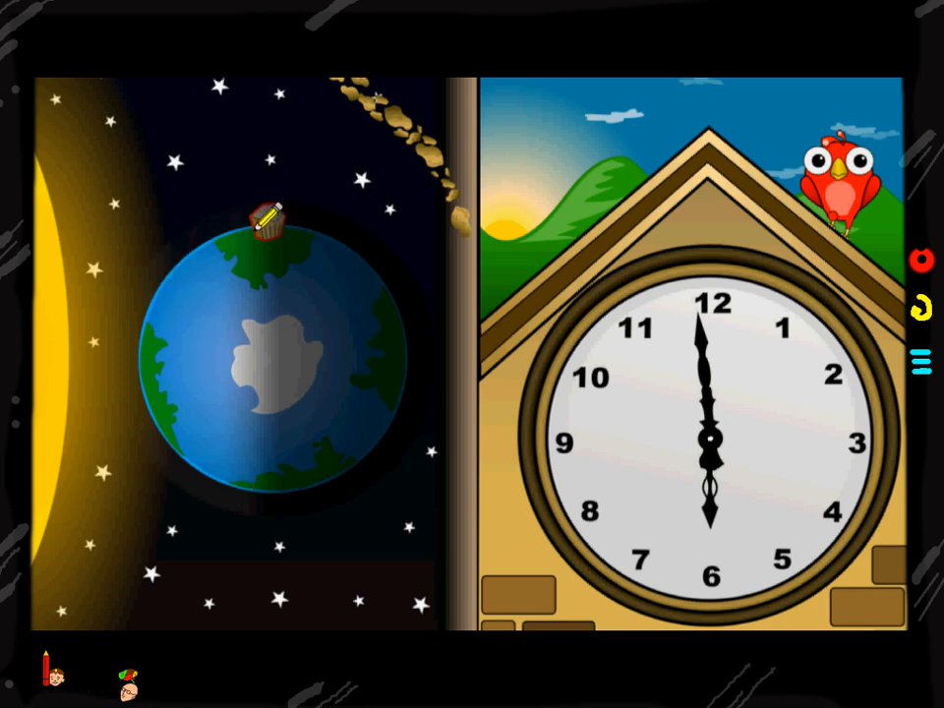
left_click(270, 217)
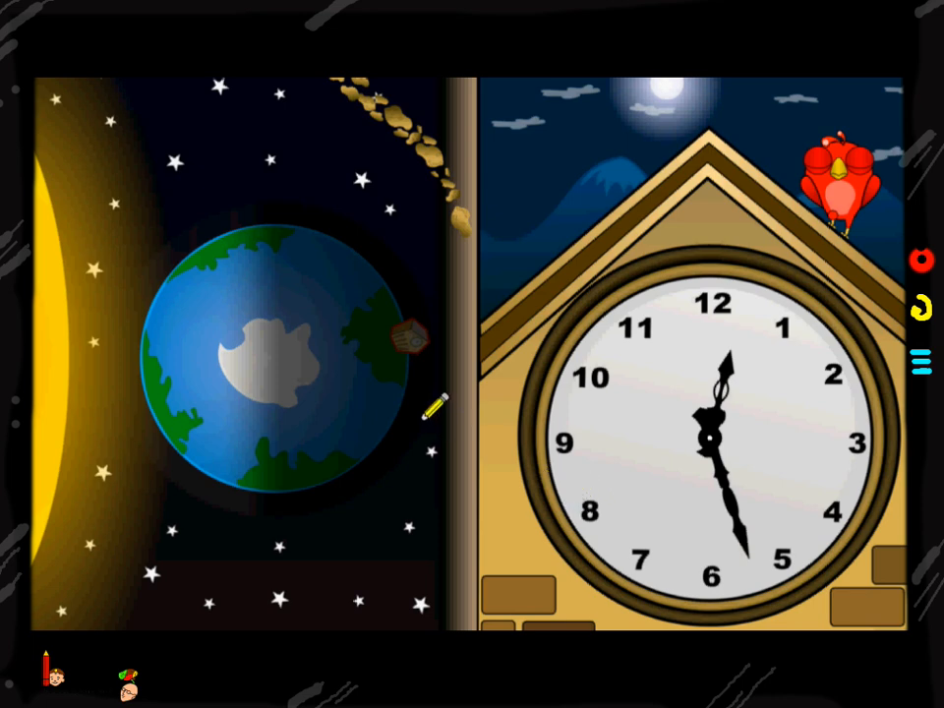
left_click(405, 337)
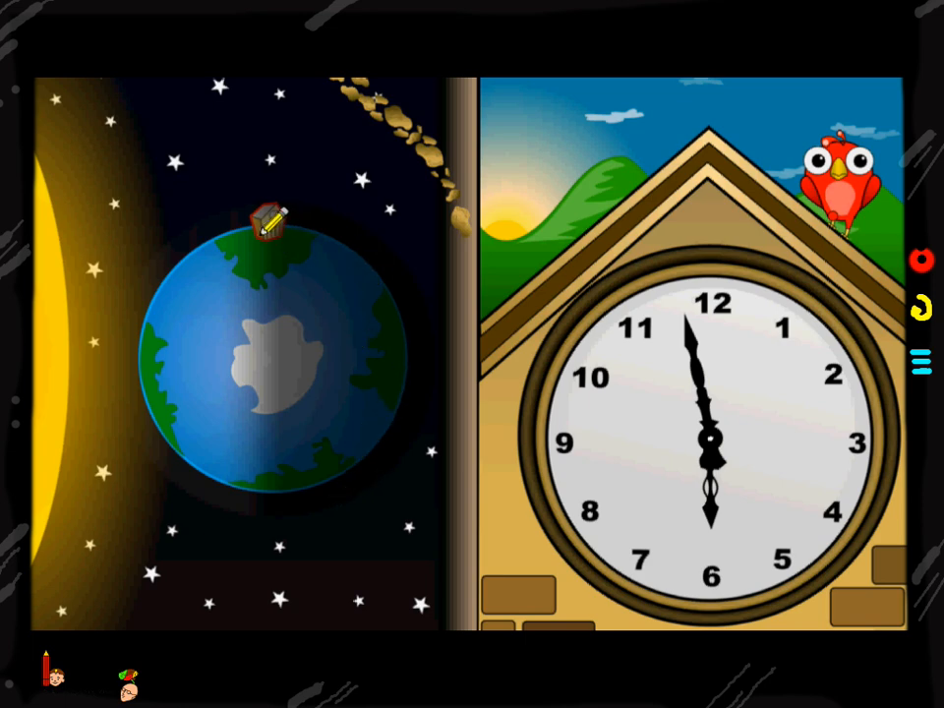
Keep the Earth spinning from night past 6 AM until the bird says Good Morning
left_click(273, 220)
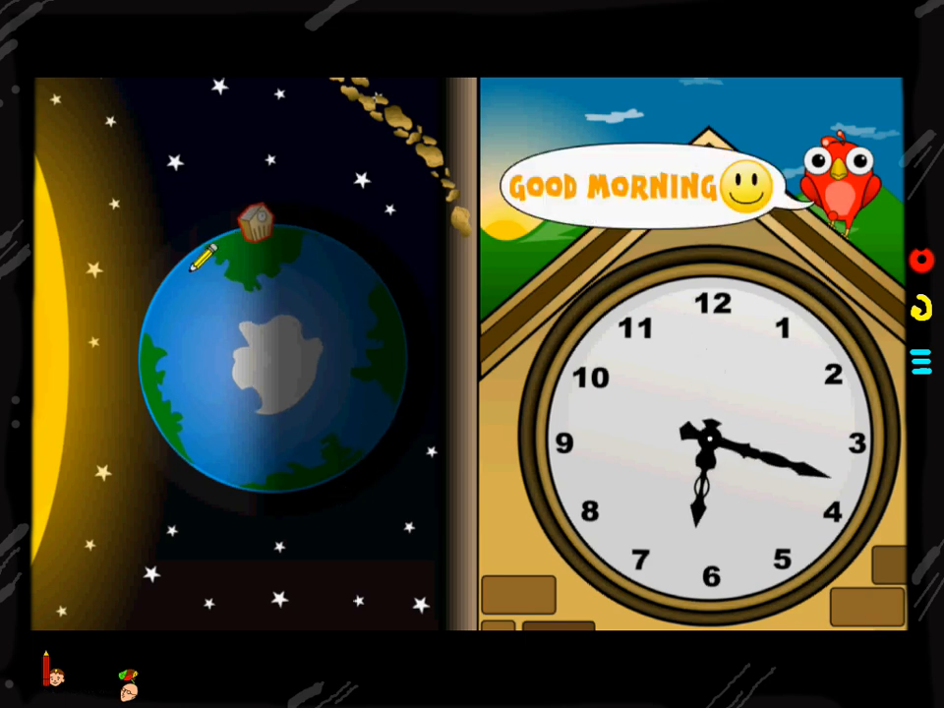